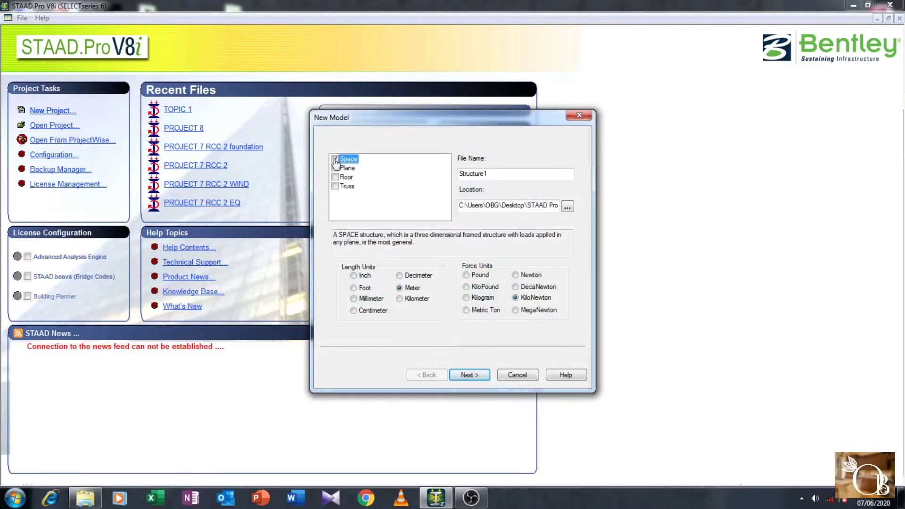
# - Create a Space model named "topic 2" in the LECTURE- 2 folder, starting with Add Beam
pyautogui.doubleClick(511, 173)
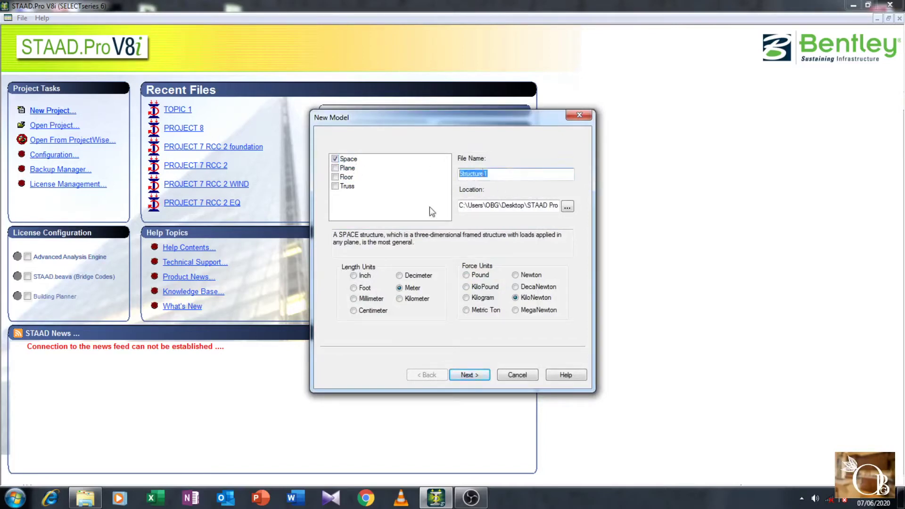
pyautogui.write('topic 2')
pyautogui.click(567, 206)
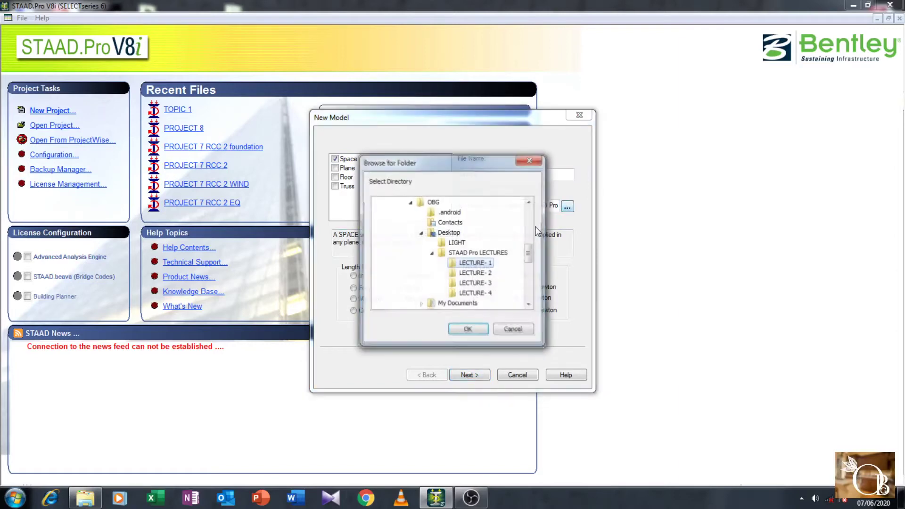
pyautogui.click(476, 273)
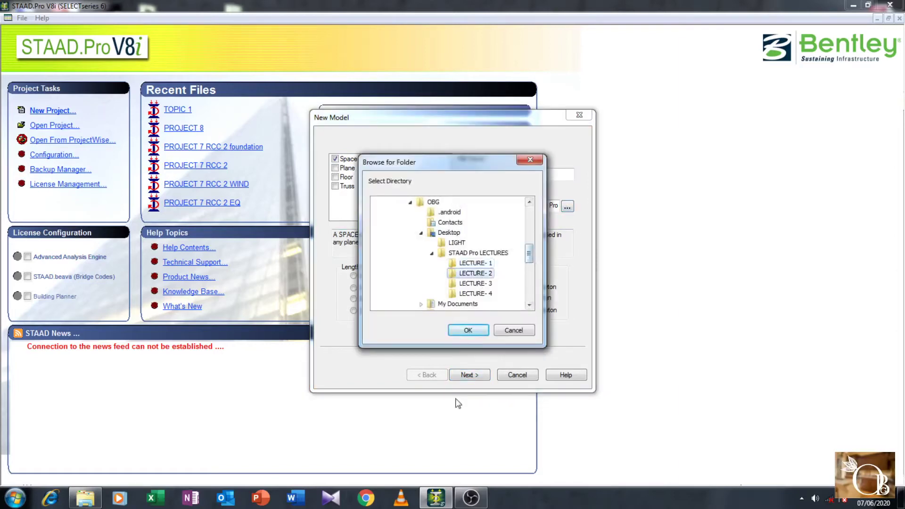
pyautogui.click(467, 330)
pyautogui.click(470, 375)
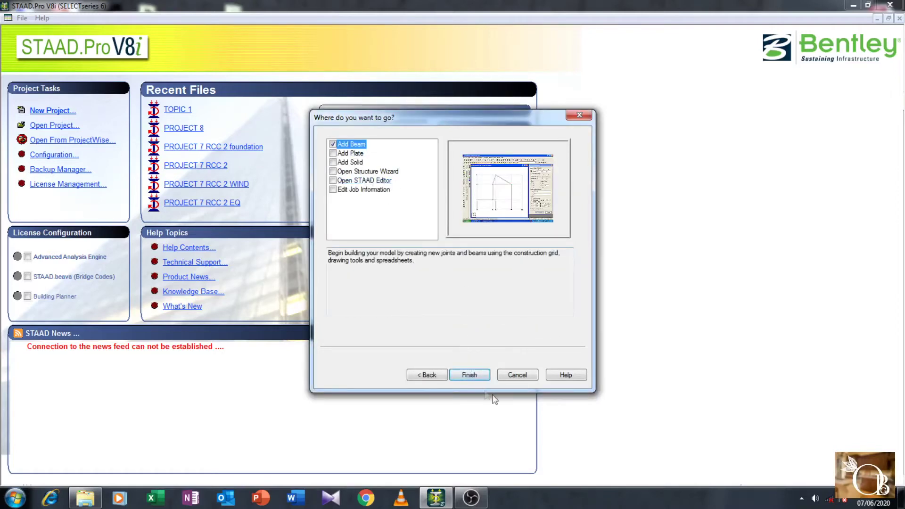
pyautogui.click(477, 375)
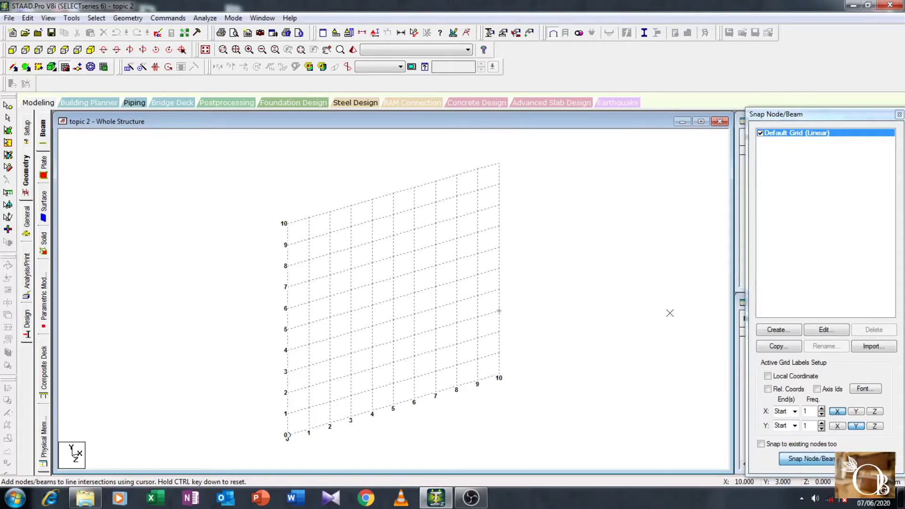
# - Create a linear grid named "topic" in the X-Z plane with 5 m spacing in X and Z, and make it active
pyautogui.click(778, 330)
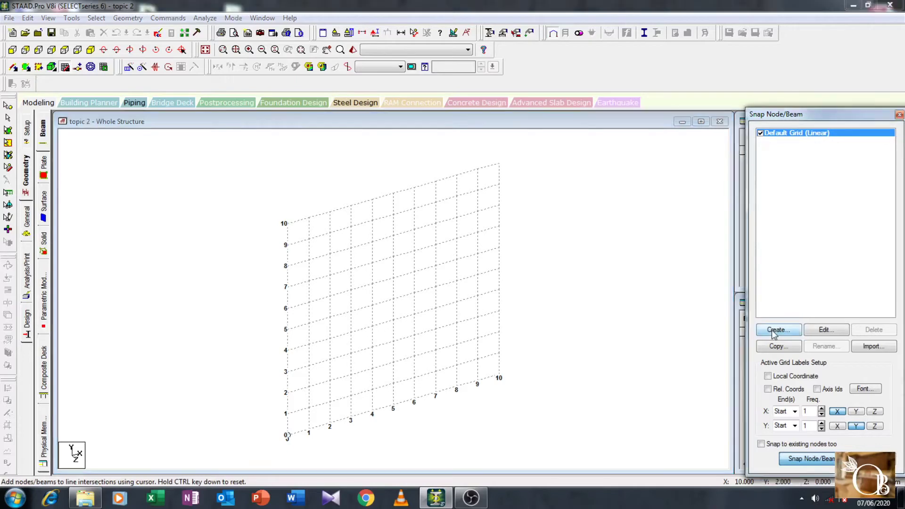
pyautogui.click(608, 174)
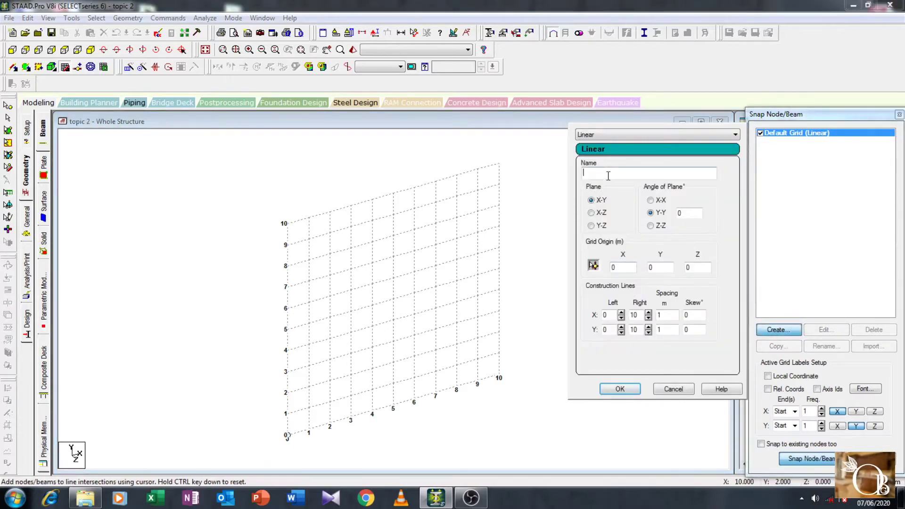
pyautogui.write('topic')
pyautogui.click(592, 213)
pyautogui.doubleClick(668, 315)
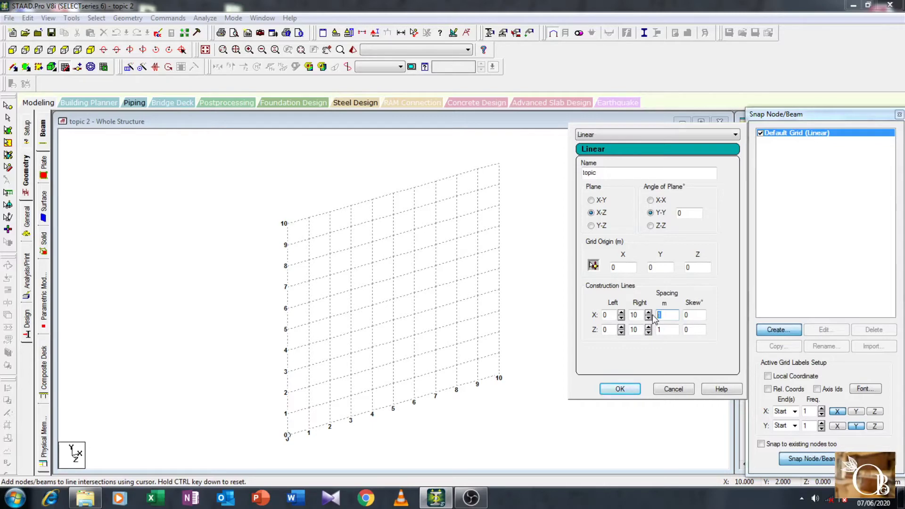
pyautogui.write('5')
pyautogui.doubleClick(667, 328)
pyautogui.write('5')
pyautogui.click(622, 390)
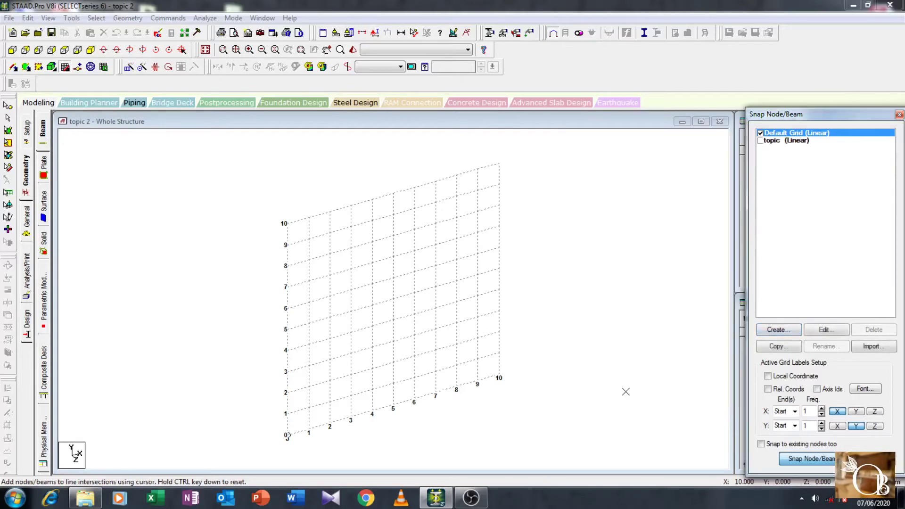
pyautogui.click(760, 140)
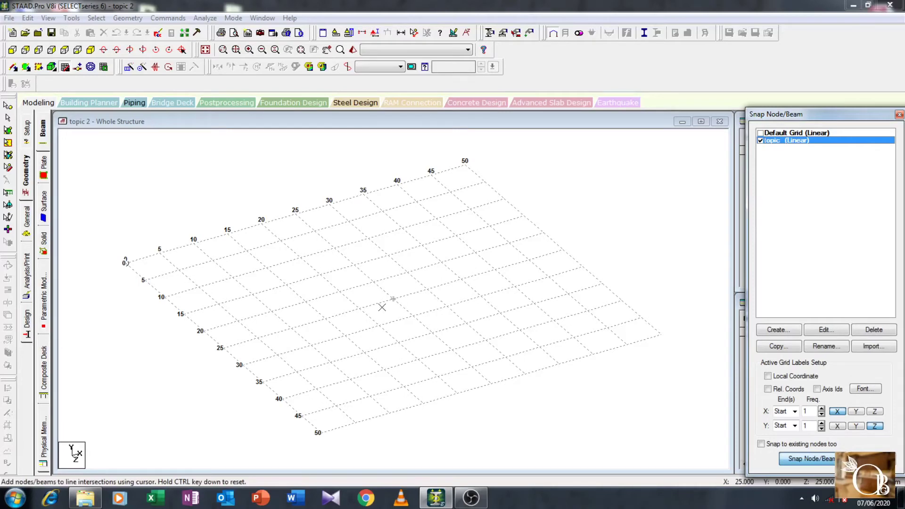
# - Examine the grid from the standard view directions, finishing with the isometric view
pyautogui.click(11, 52)
pyautogui.click(25, 50)
pyautogui.click(52, 50)
pyautogui.click(65, 50)
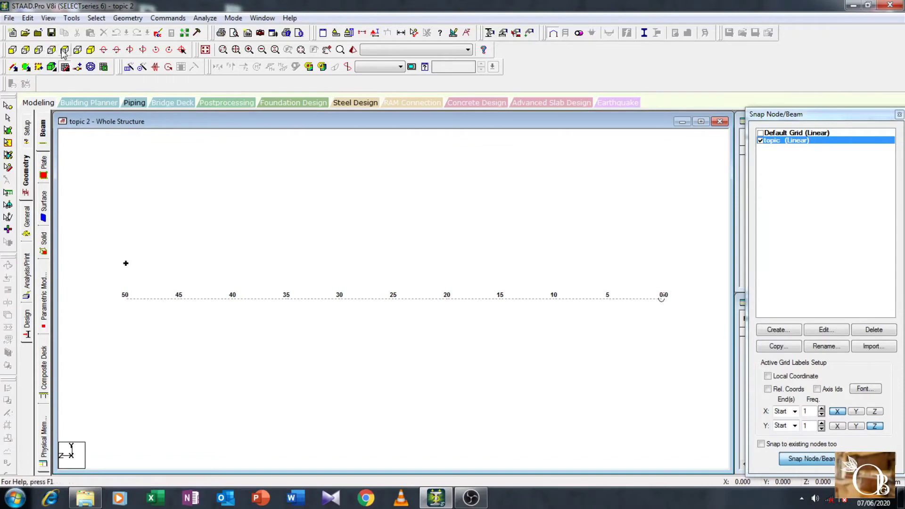
pyautogui.click(78, 50)
pyautogui.click(90, 50)
pyautogui.click(90, 51)
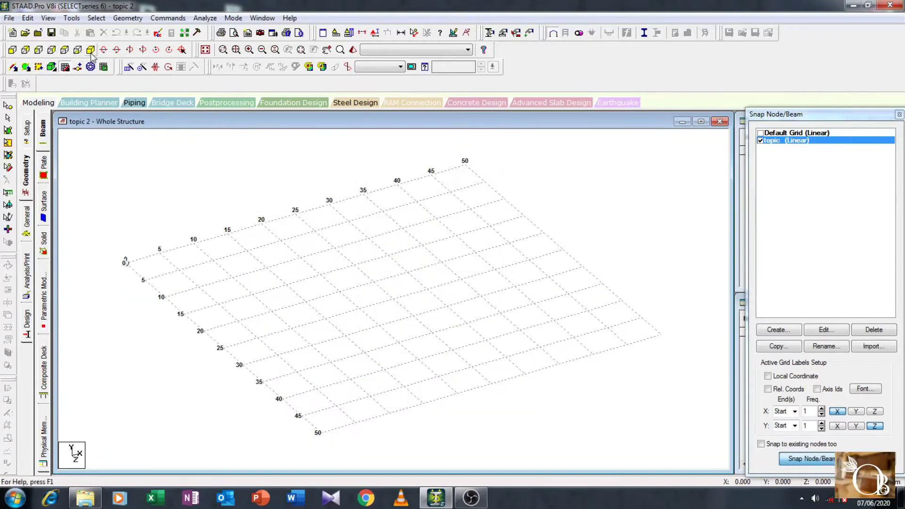
# - Place a single node on the grid at X 15, Z 30, working in plan view
pyautogui.click(65, 50)
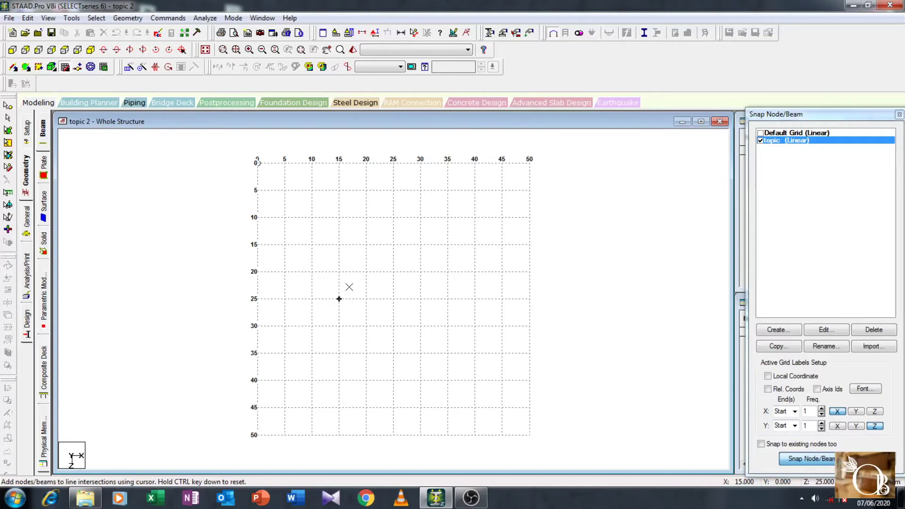
pyautogui.click(813, 460)
pyautogui.click(814, 460)
pyautogui.click(338, 328)
pyautogui.rightClick(358, 338)
pyautogui.press('Escape')
pyautogui.press('Escape')
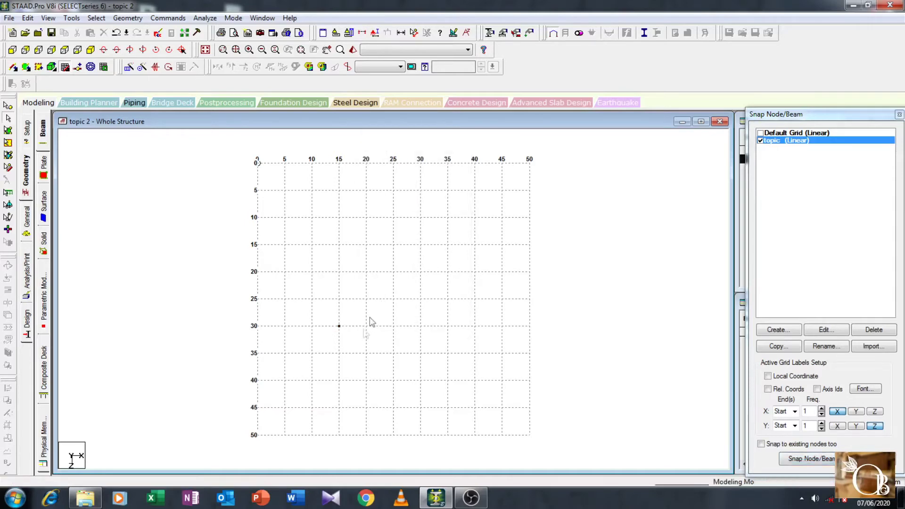
# - Select the node at X 15, Z 30 with the Nodes Cursor
pyautogui.scroll(2, 341, 343)
pyautogui.scroll(1, 339, 342)
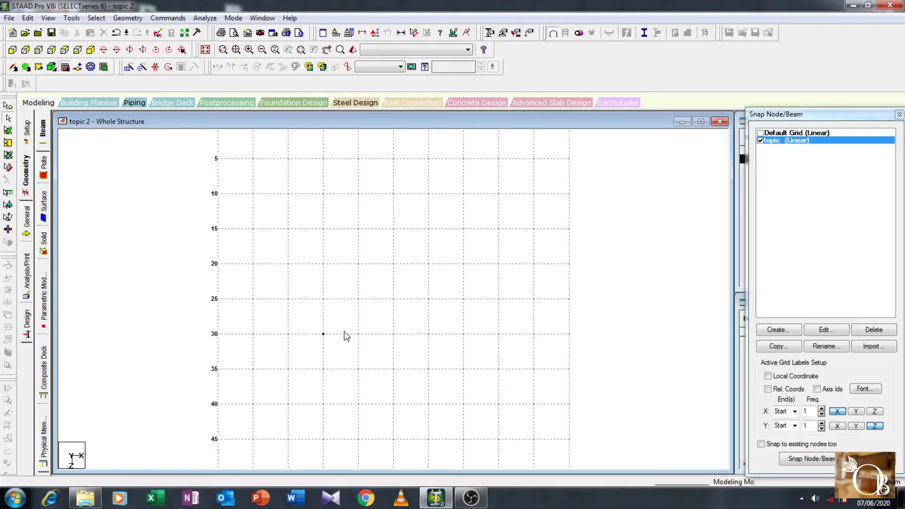
pyautogui.scroll(4, 347, 336)
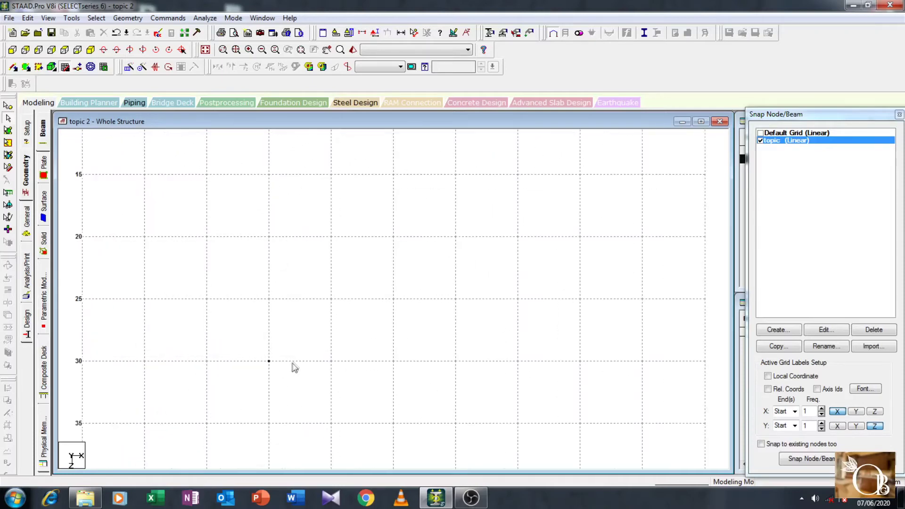
pyautogui.scroll(1, 248, 392)
pyautogui.moveTo(248, 393); pyautogui.dragTo(400, 311, button='middle')
pyautogui.scroll(1, 466, 296)
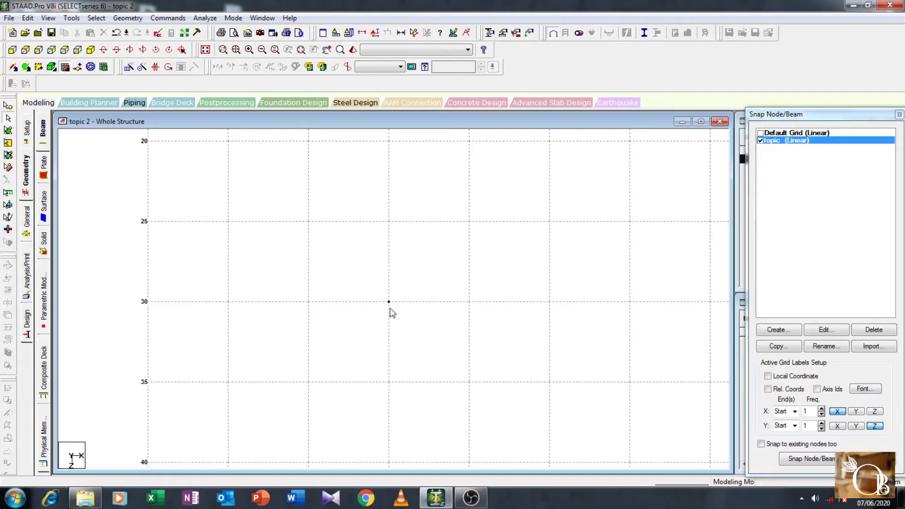
pyautogui.click(7, 114)
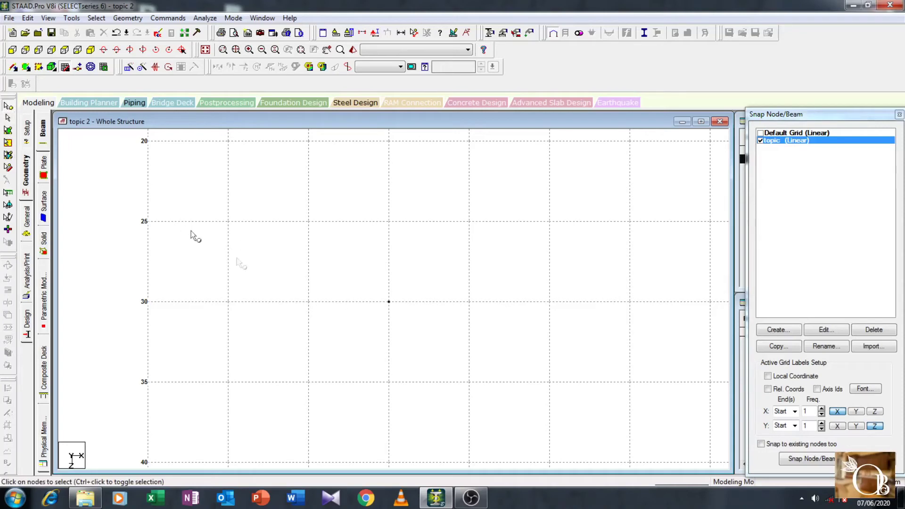
pyautogui.moveTo(428, 272); pyautogui.dragTo(354, 326)
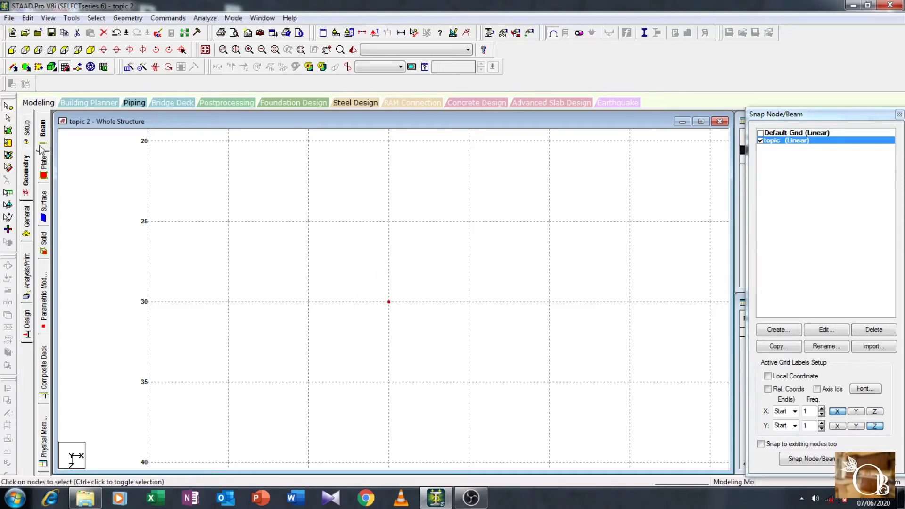
# - Try the Beams, Plates, Solids and Geometry selection cursors in turn
pyautogui.click(7, 119)
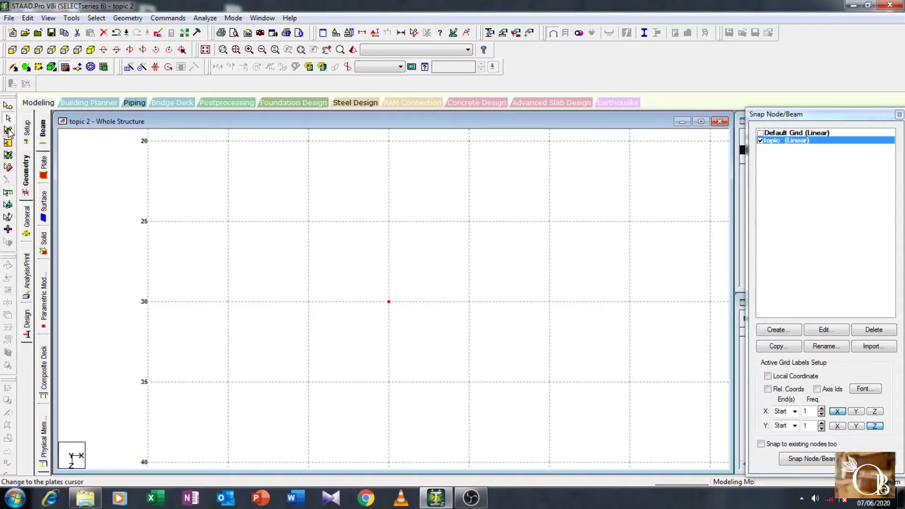
pyautogui.click(8, 131)
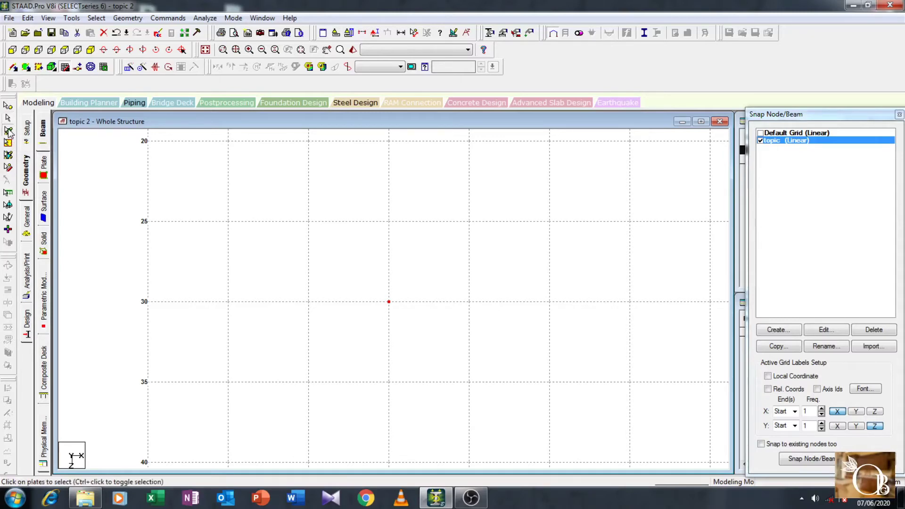
pyautogui.click(8, 155)
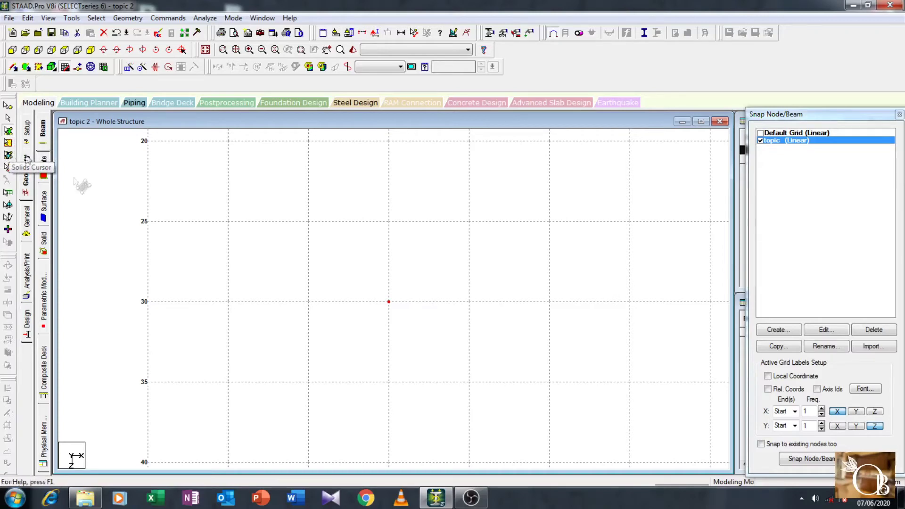
pyautogui.rightClick(313, 217)
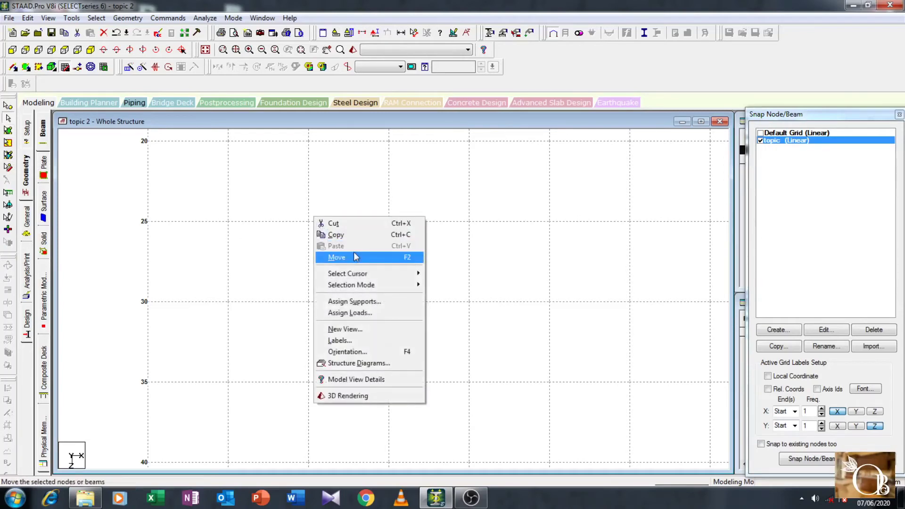
pyautogui.moveTo(368, 273)
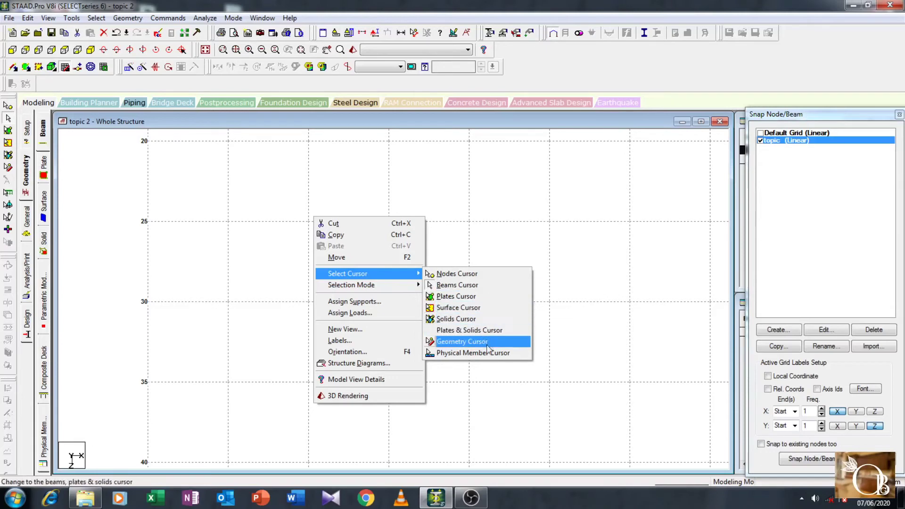
pyautogui.click(461, 341)
pyautogui.scroll(-3, 422, 254)
pyautogui.moveTo(469, 299); pyautogui.dragTo(317, 325, button='middle')
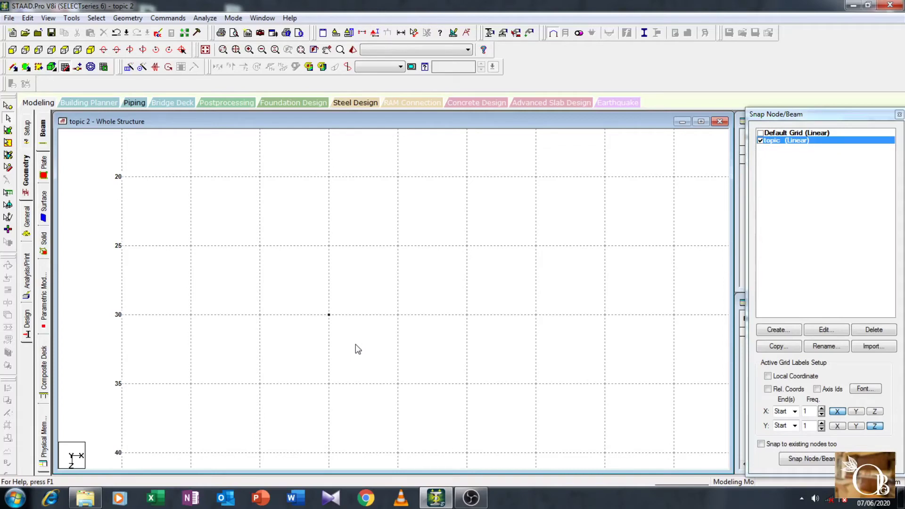
# - Apply Translational Repeat to the single node, one 5 m step in the X direction with Link Steps enabled
pyautogui.click(130, 70)
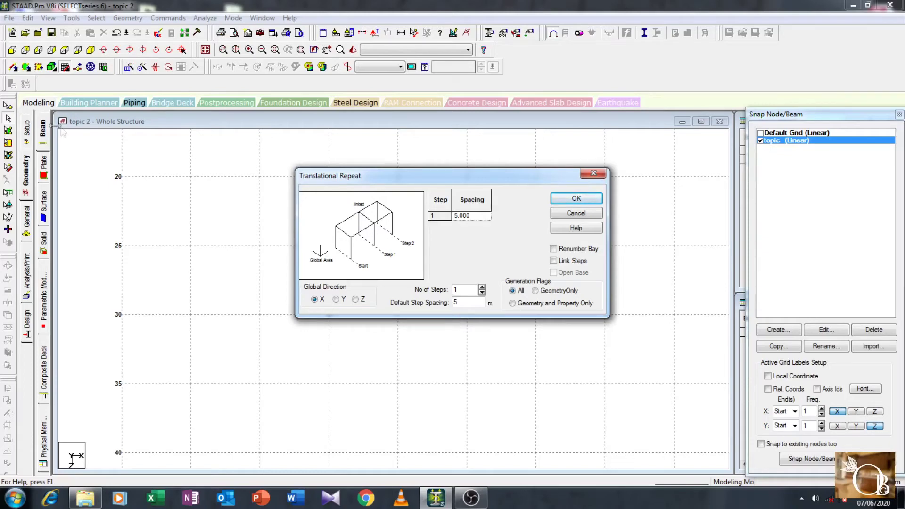
pyautogui.click(8, 106)
pyautogui.moveTo(424, 175); pyautogui.dragTo(428, 123)
pyautogui.moveTo(359, 299); pyautogui.dragTo(300, 333)
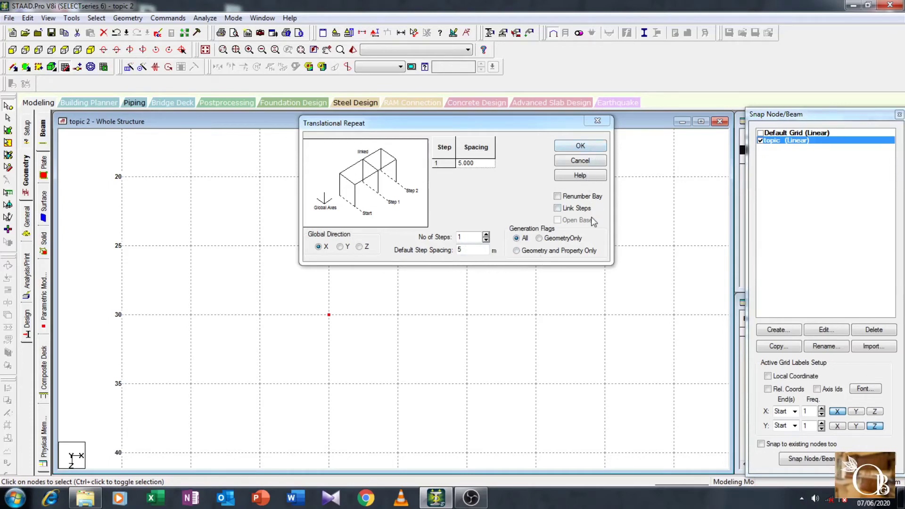
pyautogui.click(558, 208)
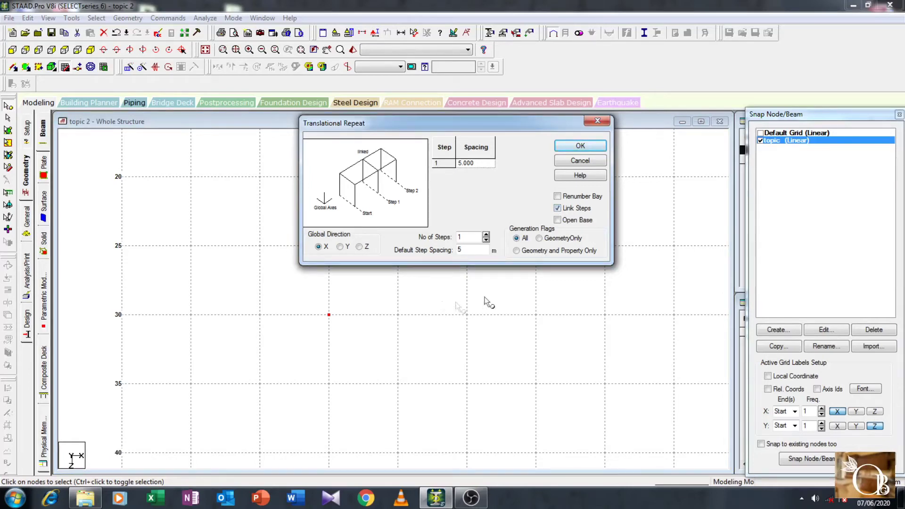
pyautogui.click(580, 145)
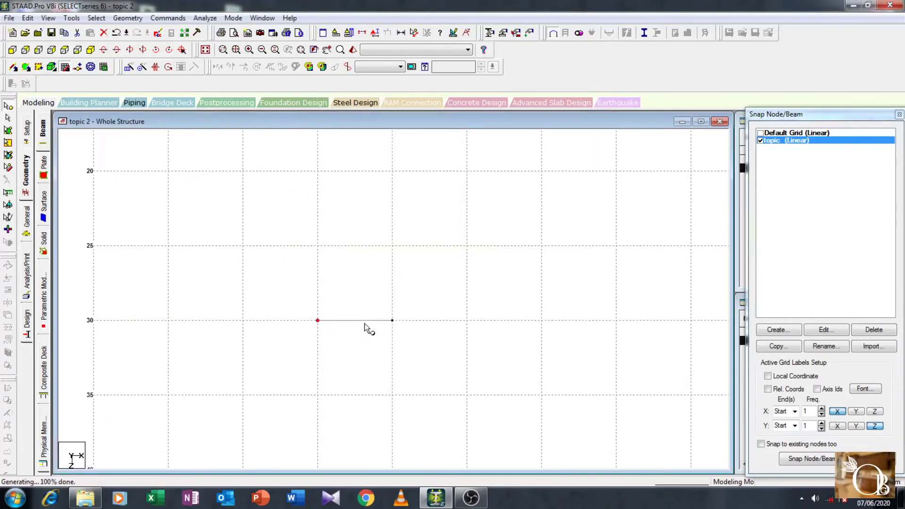
# - Select both end nodes of the new beam
pyautogui.scroll(3, 358, 336)
pyautogui.moveTo(377, 338); pyautogui.dragTo(463, 293, button='middle')
pyautogui.moveTo(507, 266); pyautogui.dragTo(332, 337)
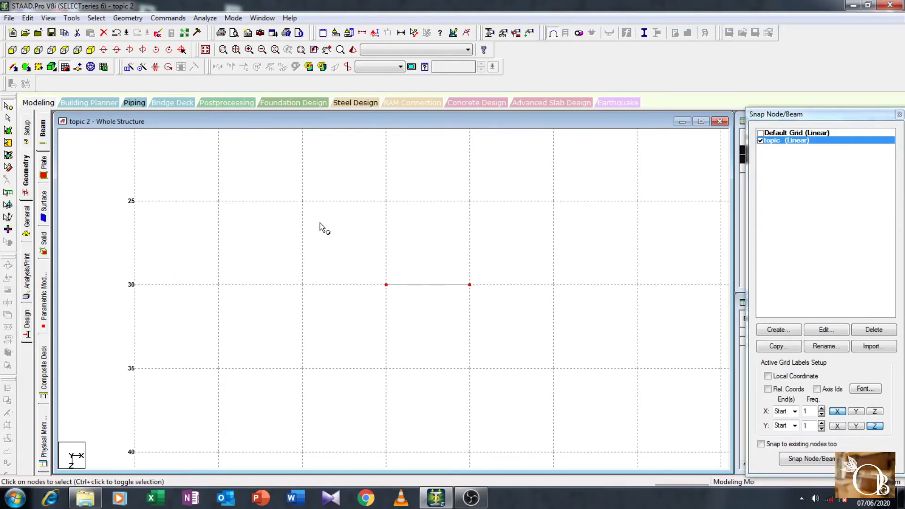
# - Repeat the beam one 5 m step in the Z direction with Link Steps enabled, and undo the repeat
pyautogui.click(8, 118)
pyautogui.moveTo(512, 254); pyautogui.dragTo(276, 345)
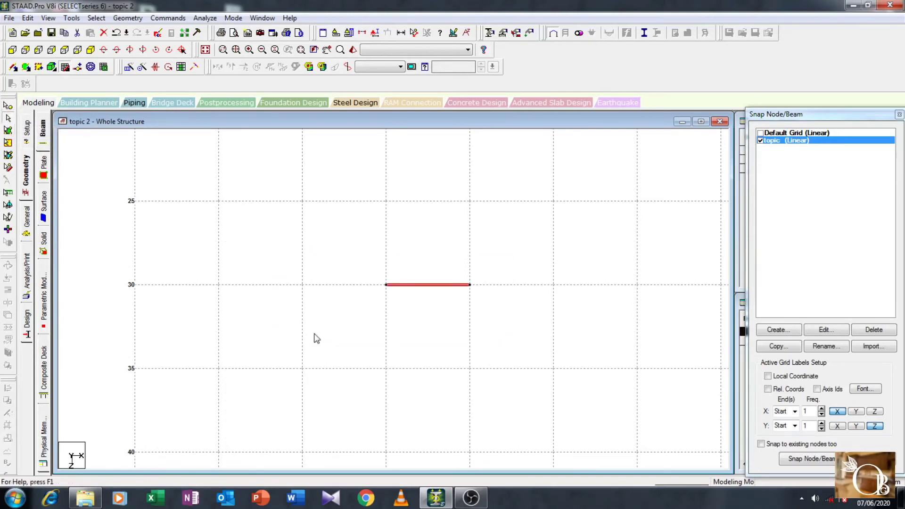
pyautogui.click(129, 66)
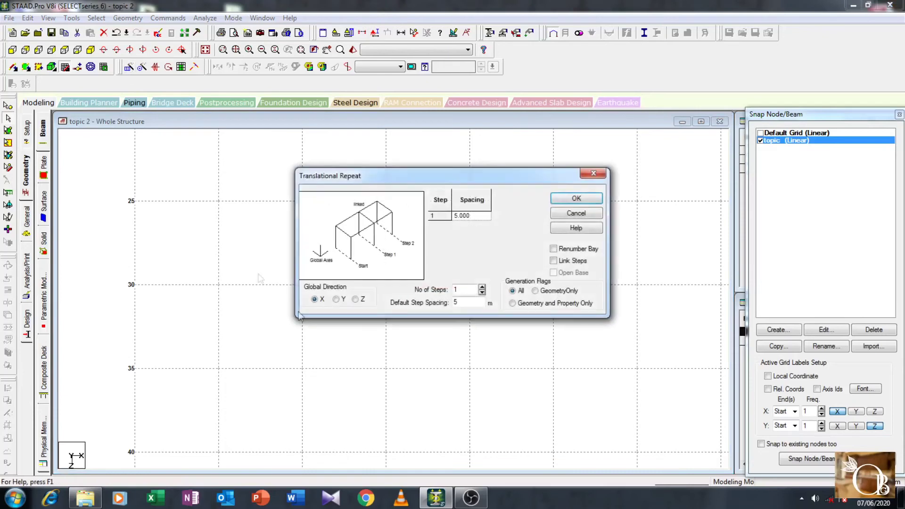
pyautogui.click(356, 300)
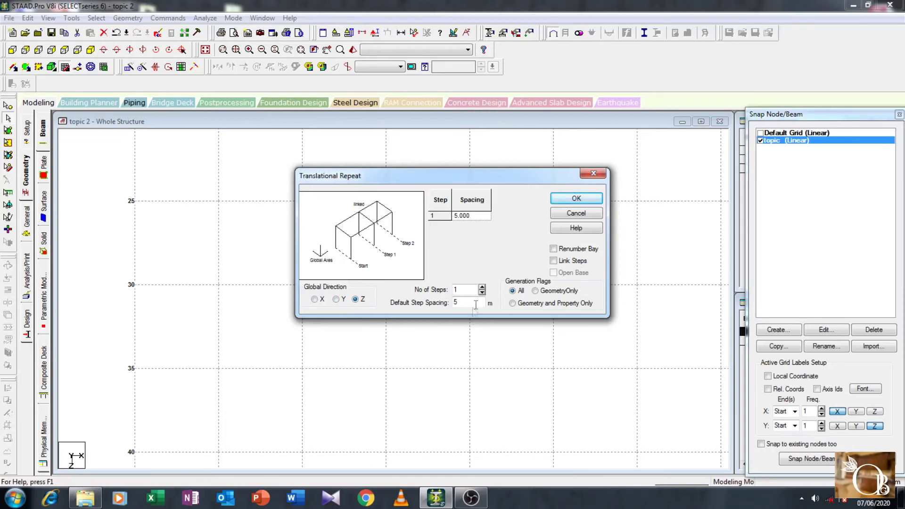
pyautogui.click(554, 261)
pyautogui.click(576, 199)
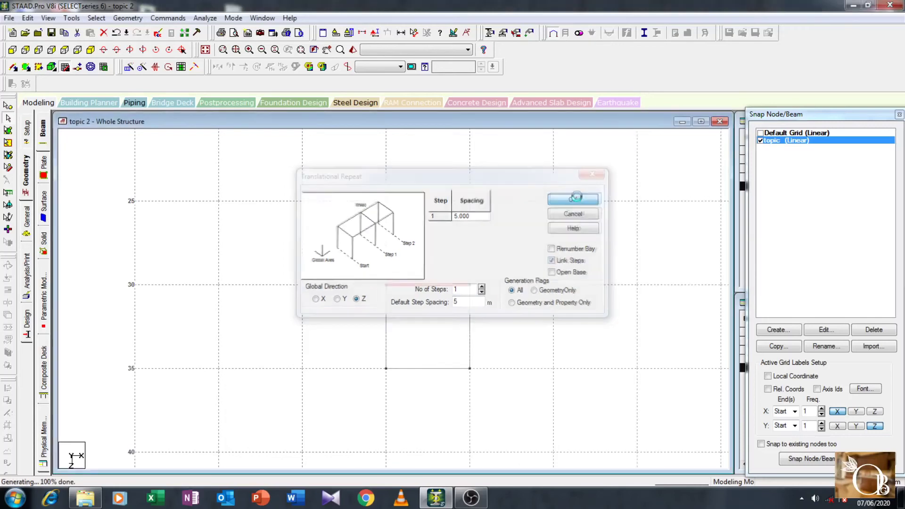
pyautogui.scroll(2, 440, 279)
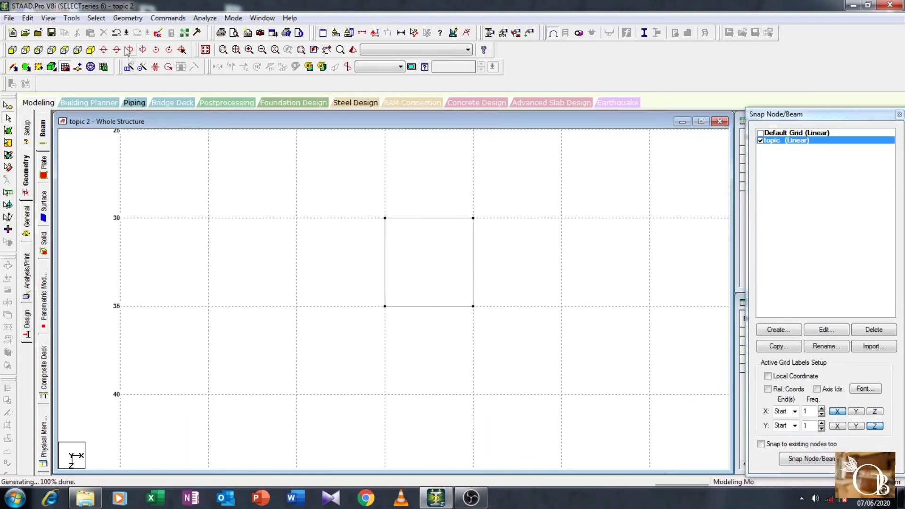
pyautogui.click(117, 33)
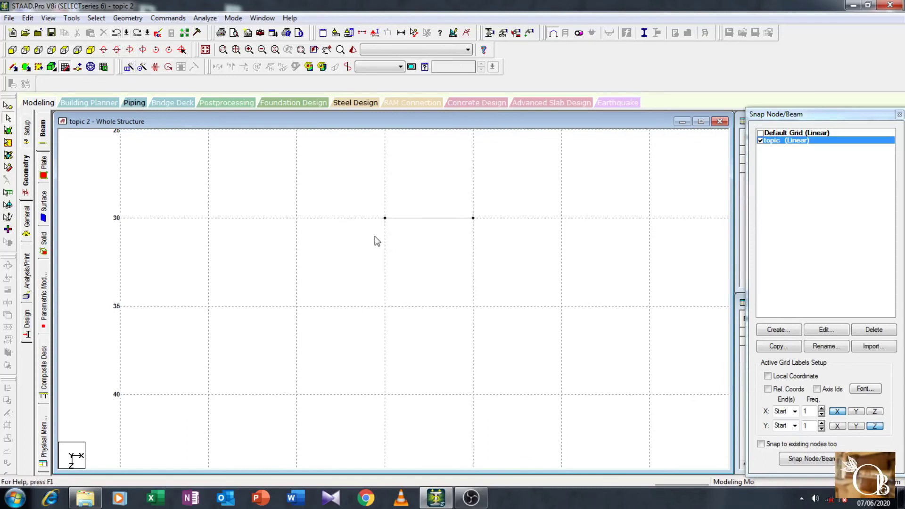
# - Repeat the beam's two end nodes one 5 m step in the Z direction without linking the steps
pyautogui.click(7, 106)
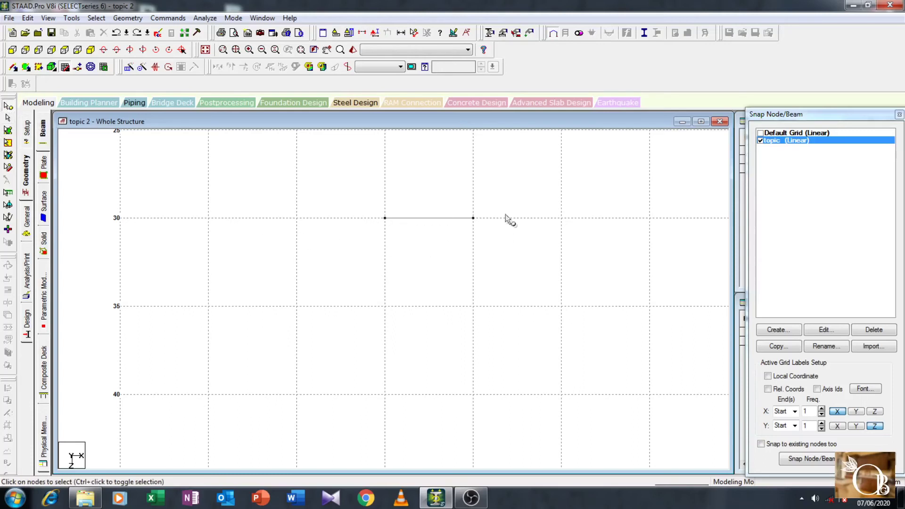
pyautogui.moveTo(493, 199); pyautogui.dragTo(339, 241)
pyautogui.click(129, 67)
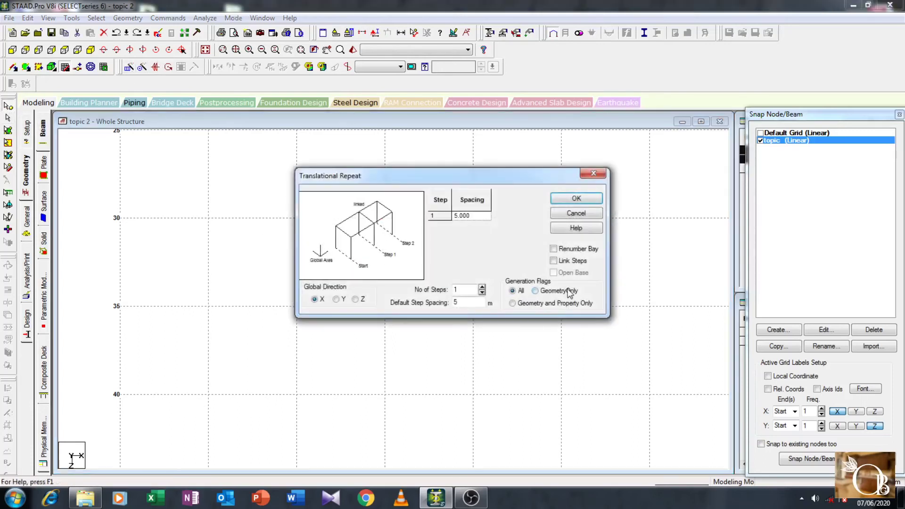
pyautogui.click(355, 299)
pyautogui.click(576, 198)
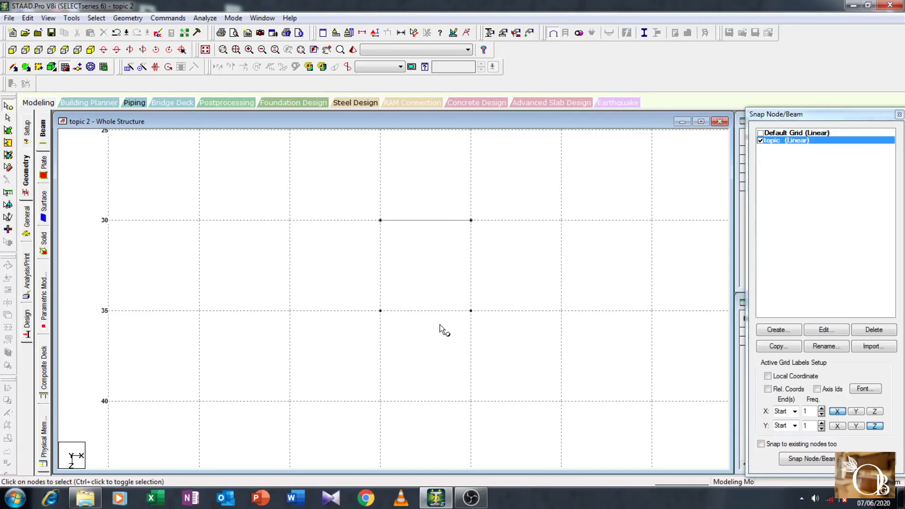
pyautogui.scroll(-3, 439, 324)
pyautogui.moveTo(460, 309); pyautogui.dragTo(410, 338, button='middle')
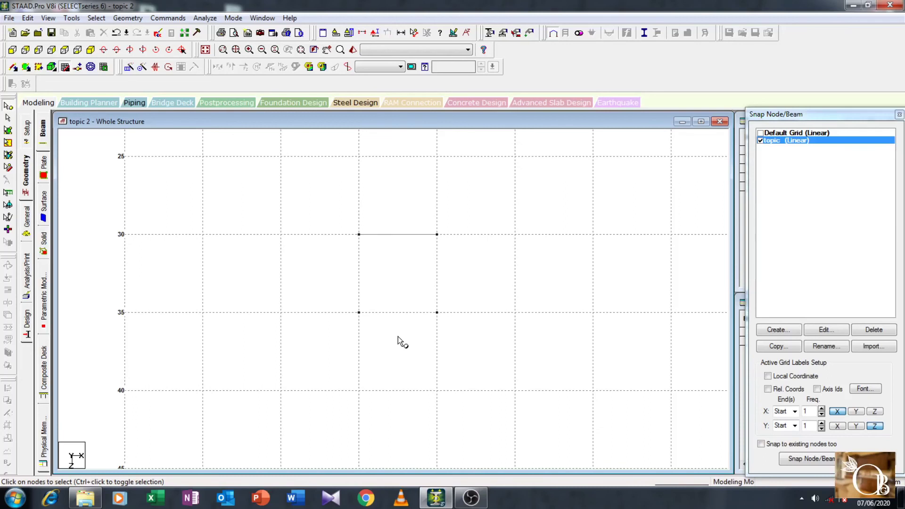